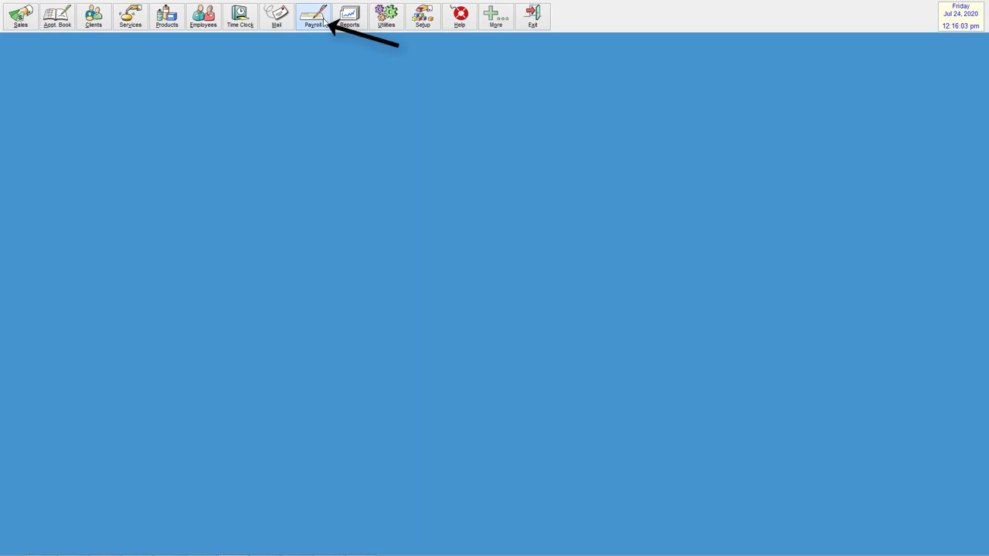
# Create a new payroll run for the pay period from July 5, 2020 to July 18, 2020
pyautogui.click(326, 24)
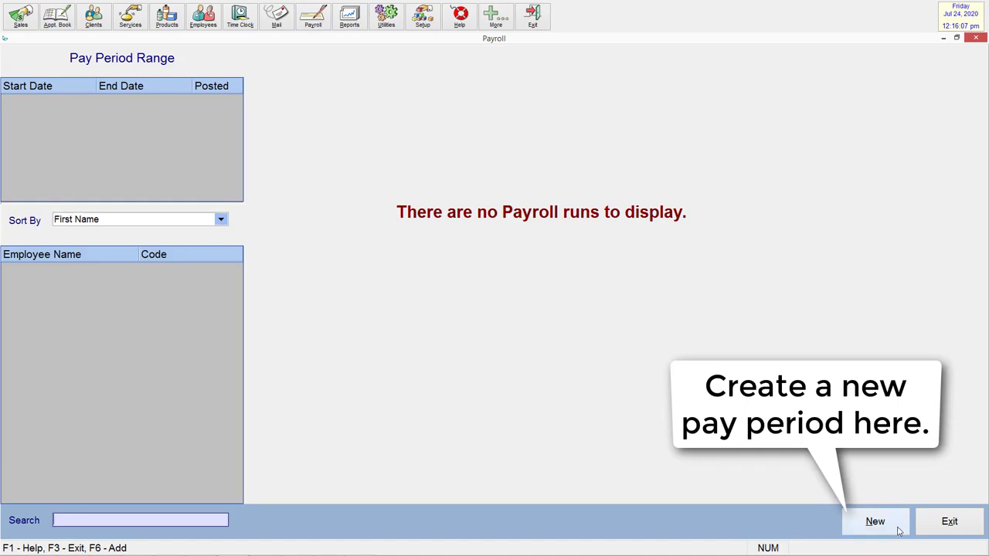
pyautogui.click(898, 530)
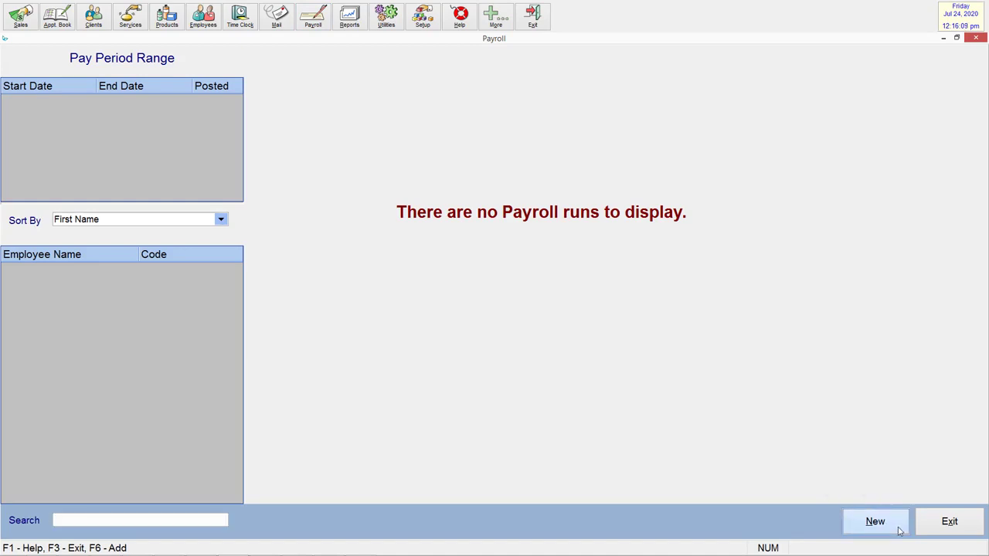
pyautogui.click(898, 530)
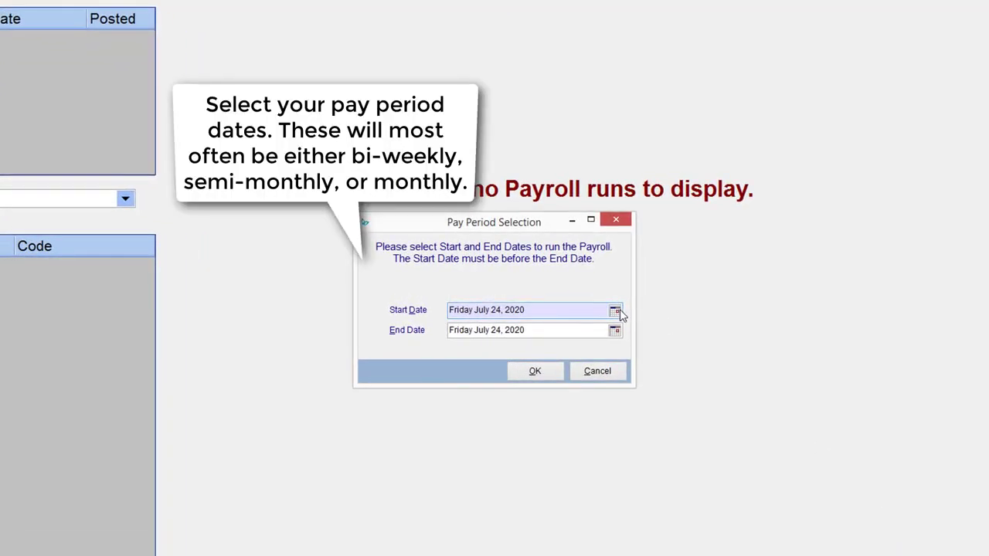
pyautogui.click(586, 302)
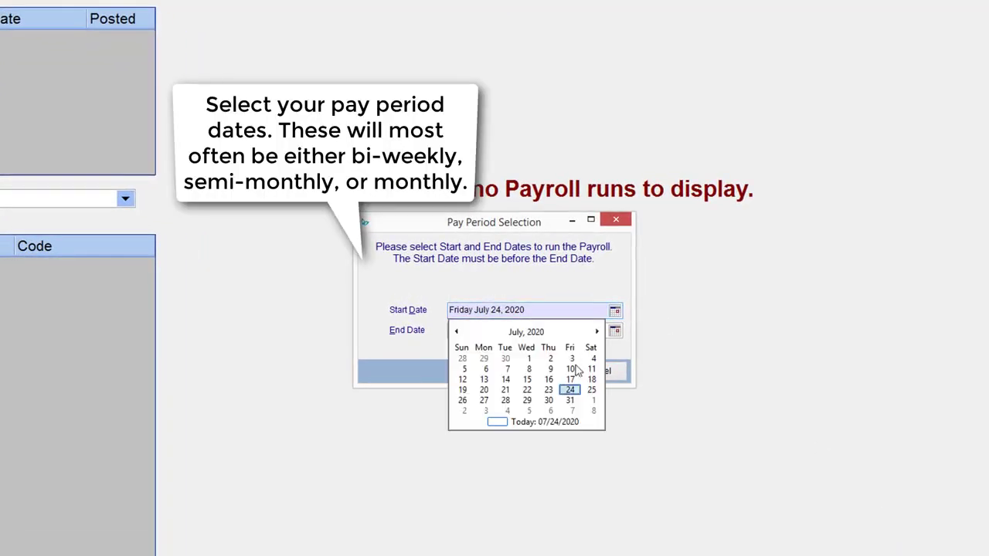
pyautogui.click(464, 369)
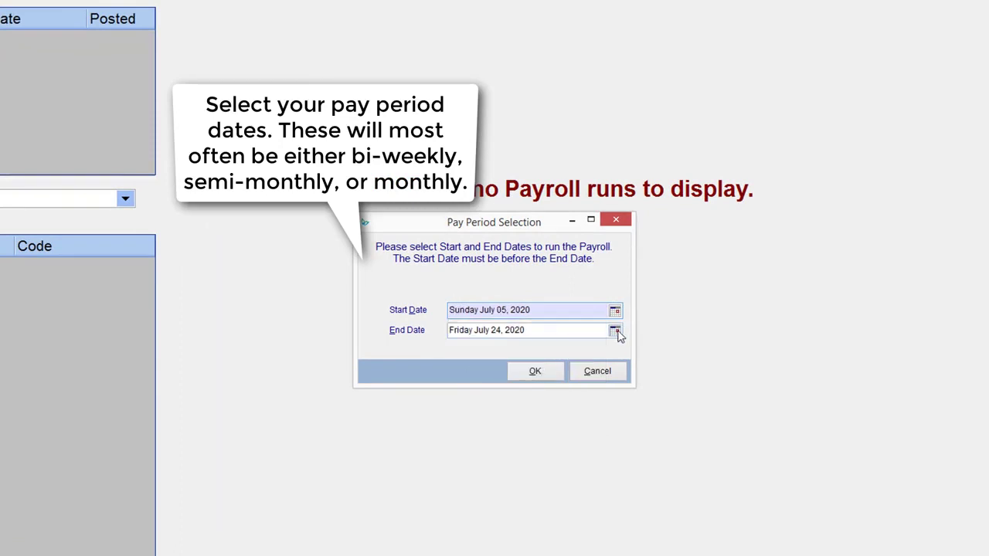
pyautogui.click(616, 331)
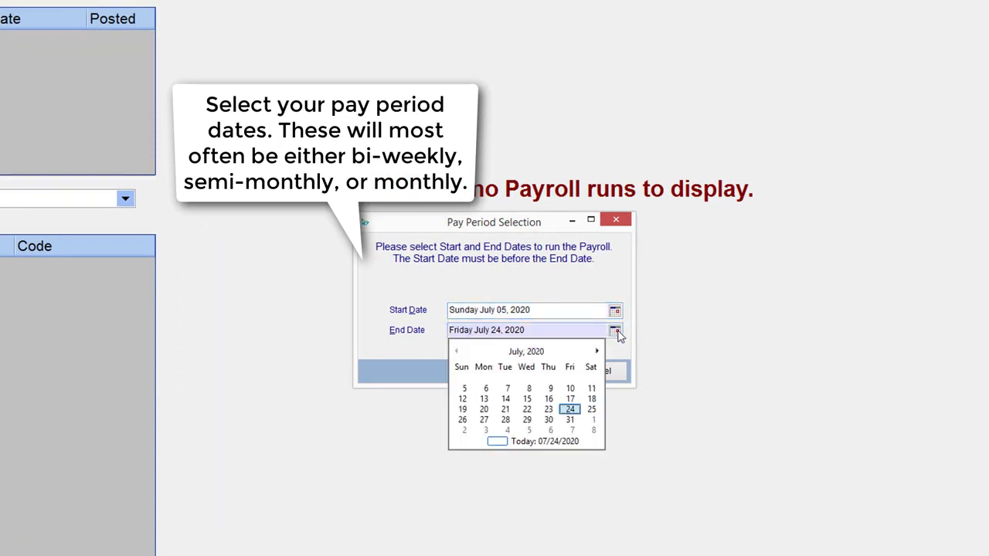
pyautogui.click(592, 399)
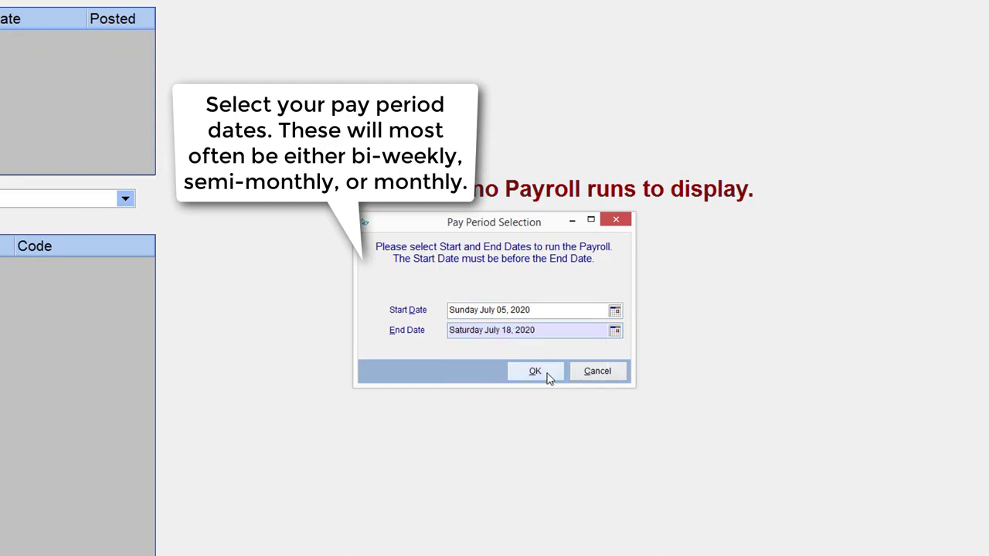
pyautogui.click(545, 373)
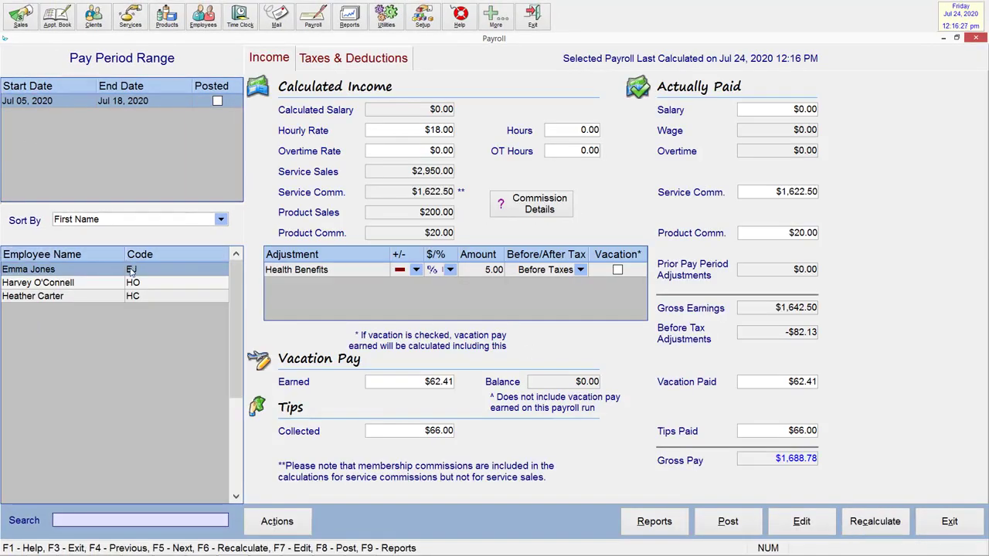
# Review the calculated income of the three listed employees, ending on the first one
pyautogui.click(89, 286)
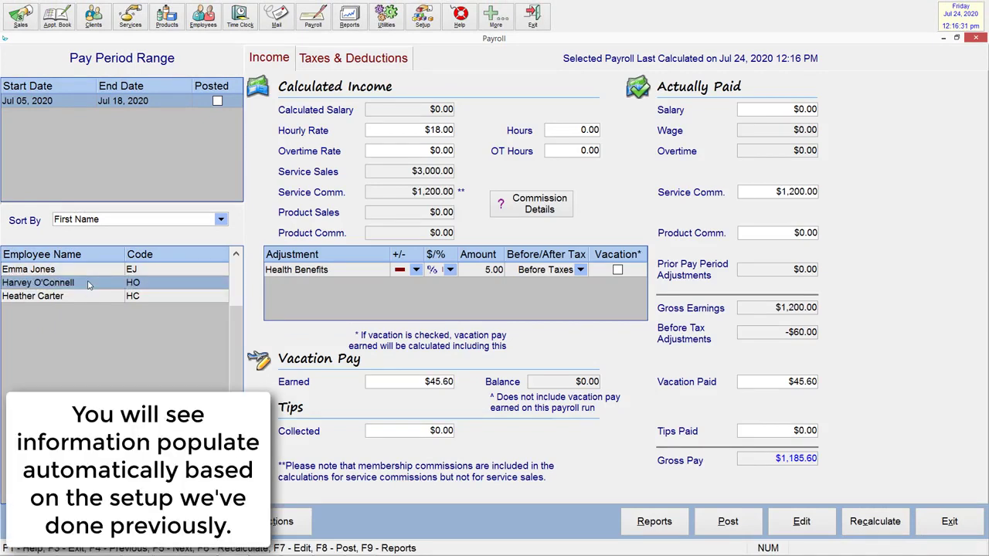
pyautogui.click(87, 299)
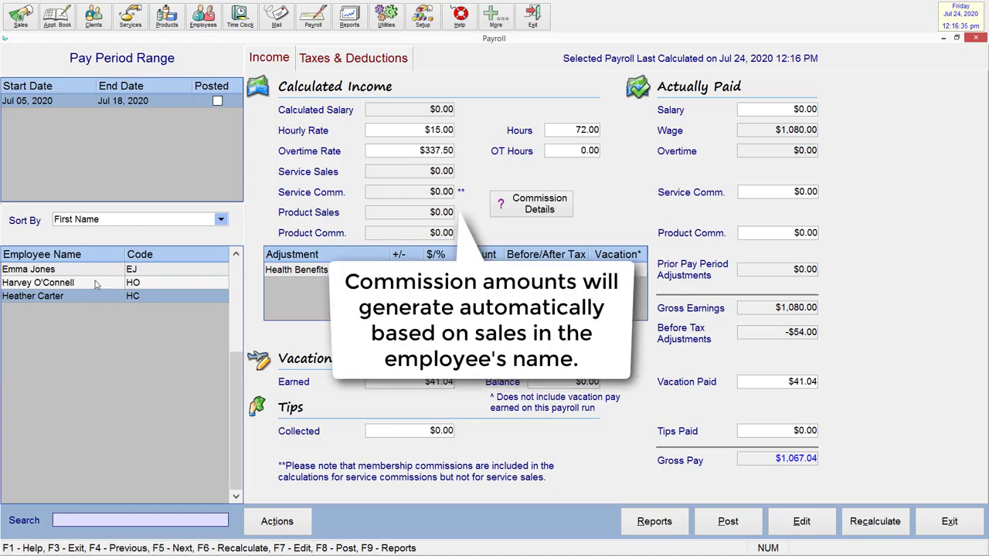
pyautogui.click(102, 272)
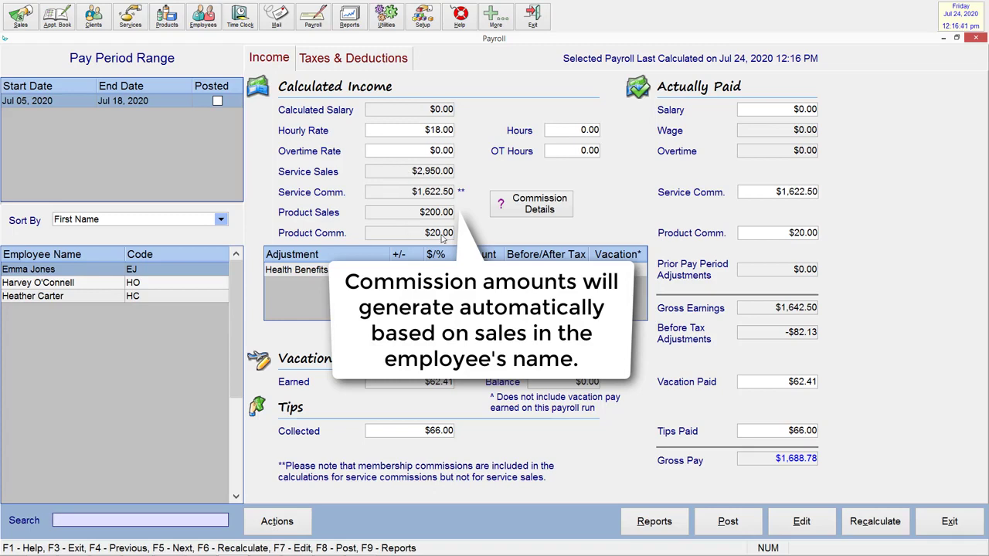
# Run the summary commission report for the first listed employee, review it and close it
pyautogui.click(565, 204)
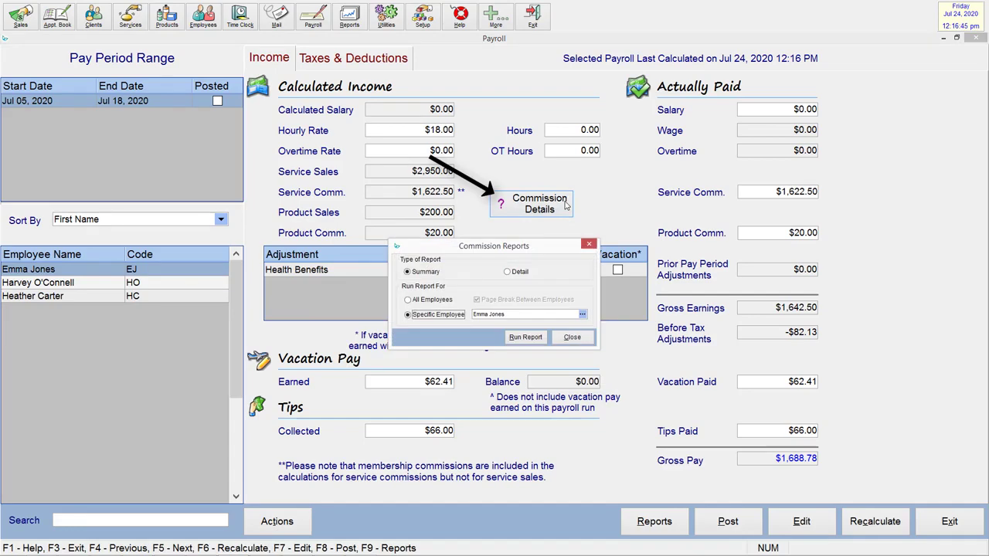
pyautogui.click(525, 337)
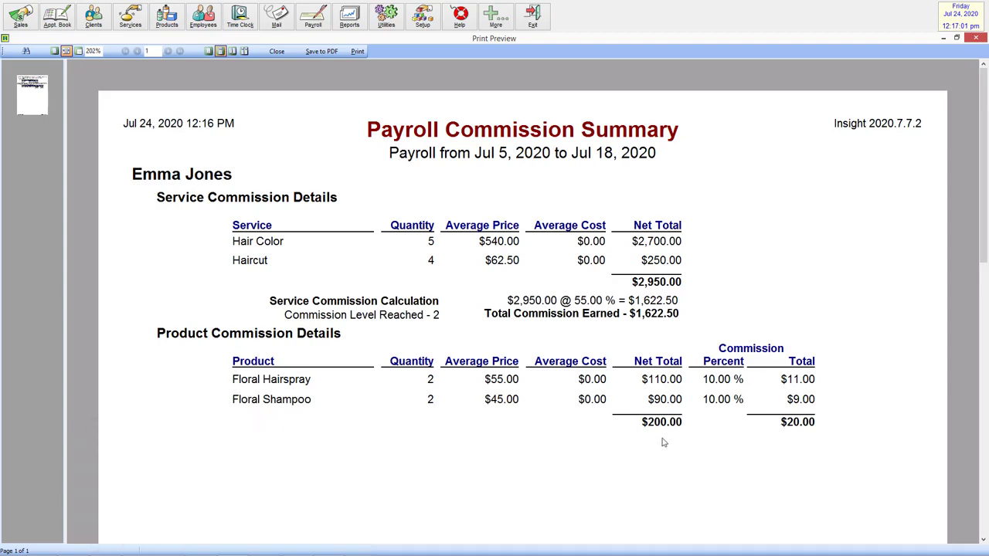
pyautogui.click(977, 39)
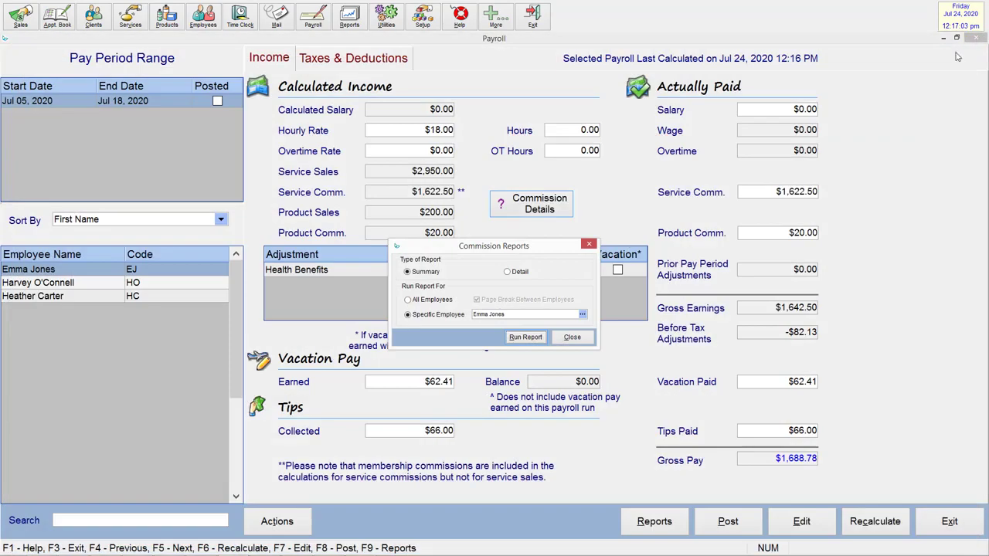
pyautogui.click(573, 337)
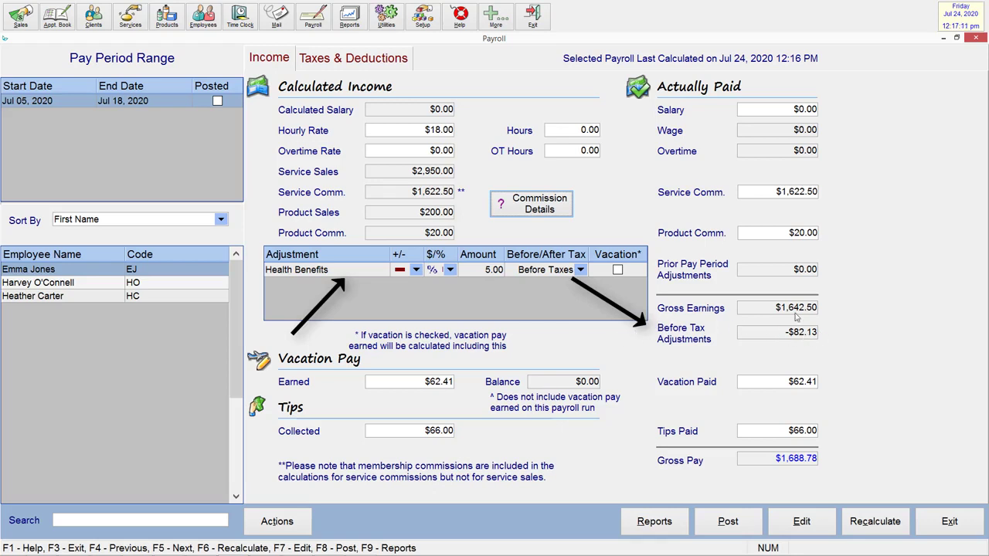
# Examine the first employee's Health Benefits adjustment, vacation pay earned and paid, and tips collected and paid
pyautogui.click(326, 266)
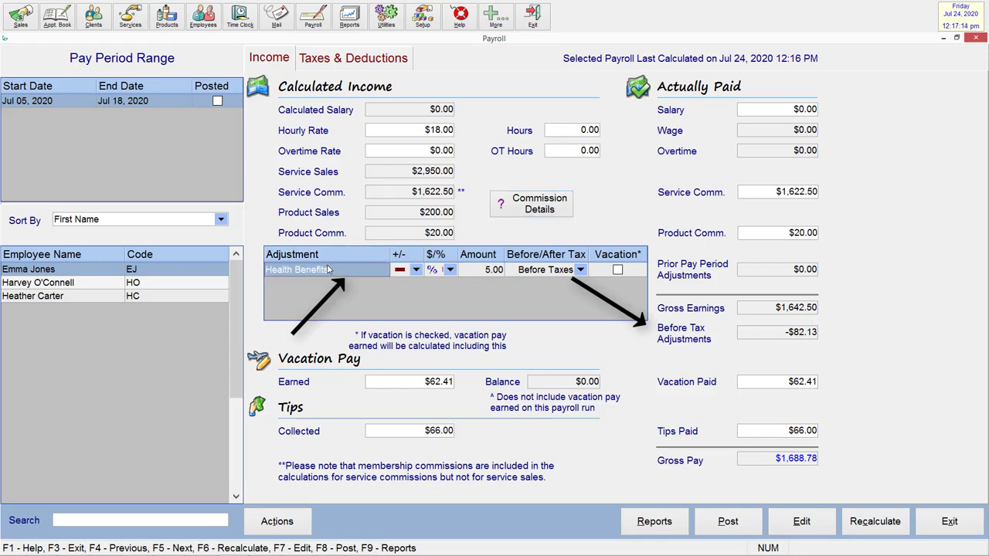
pyautogui.click(804, 382)
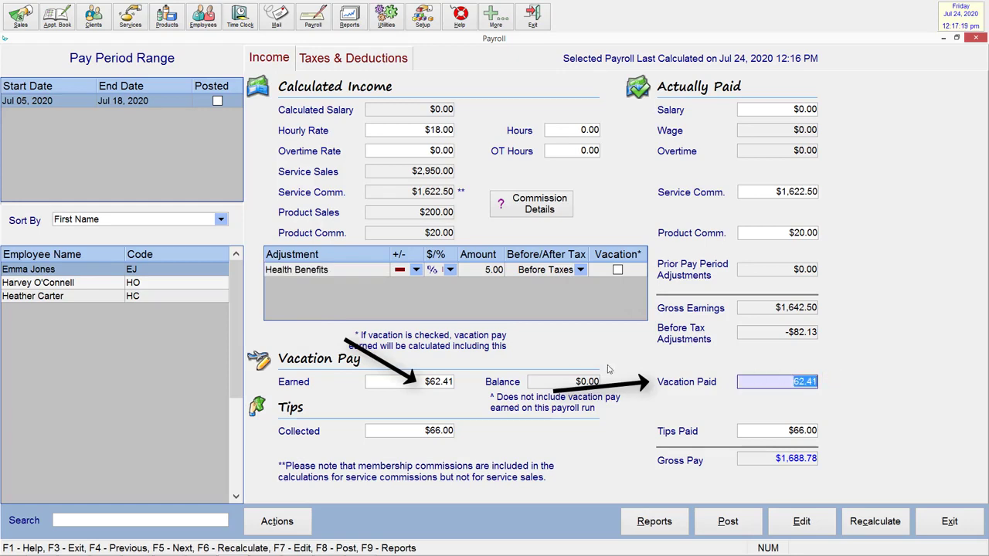
pyautogui.click(427, 380)
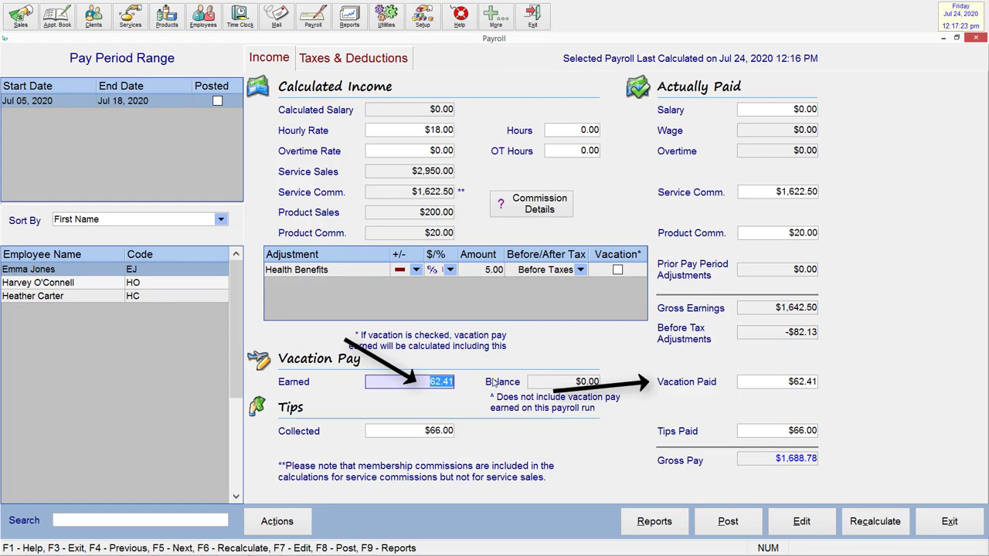
pyautogui.press('Tab')
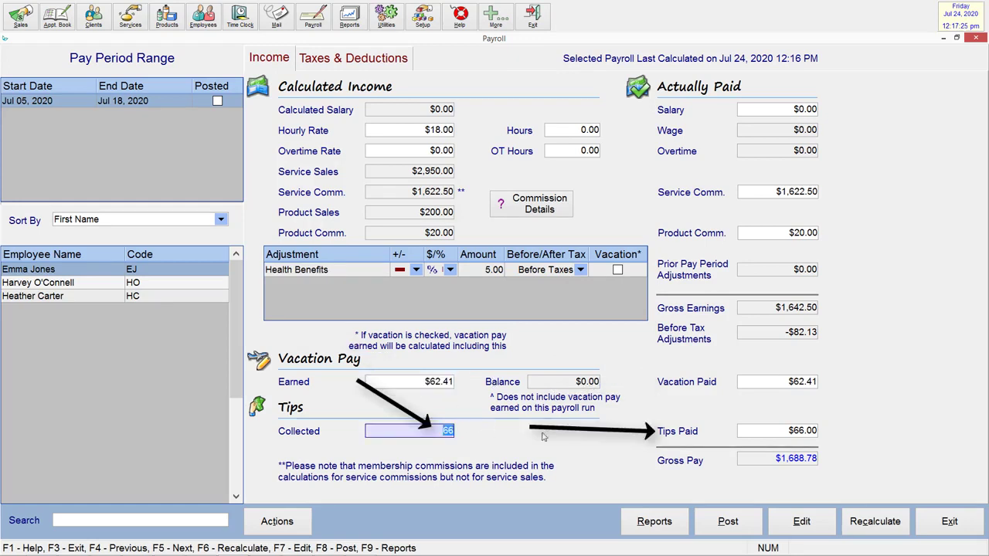
pyautogui.click(788, 430)
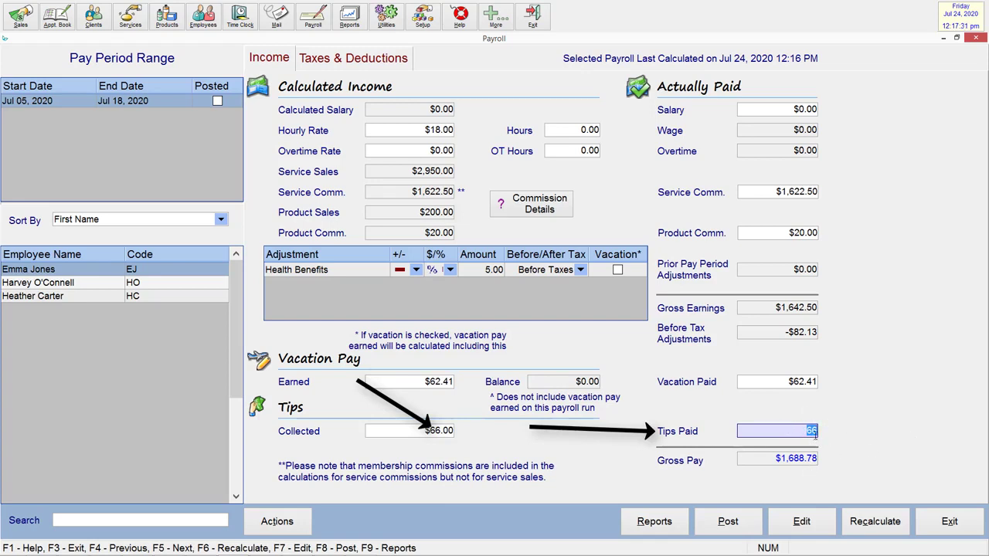
# Examine the employee's taxes and deductions, including the federal tax, CPP and EI amounts actually deducted
pyautogui.click(338, 64)
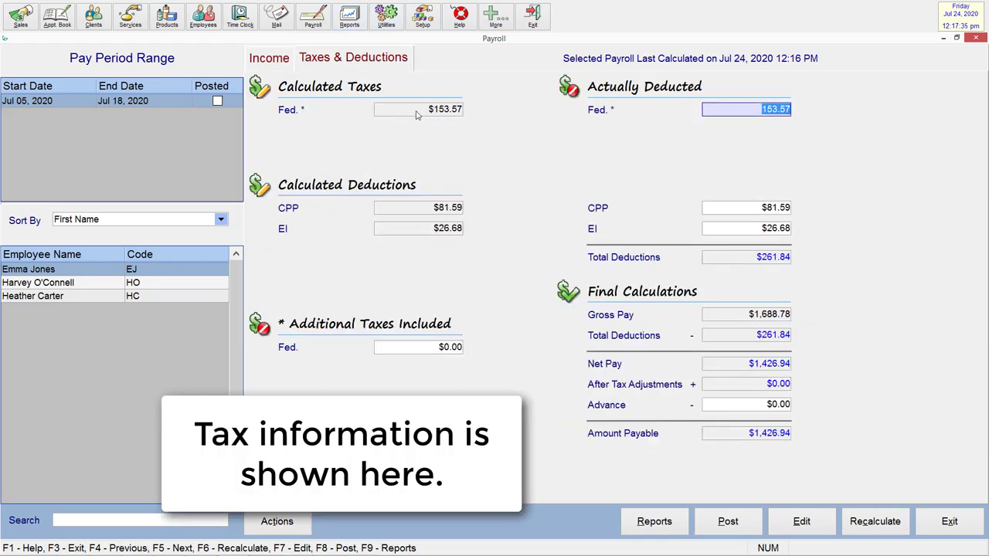
pyautogui.click(740, 109)
pyautogui.click(752, 207)
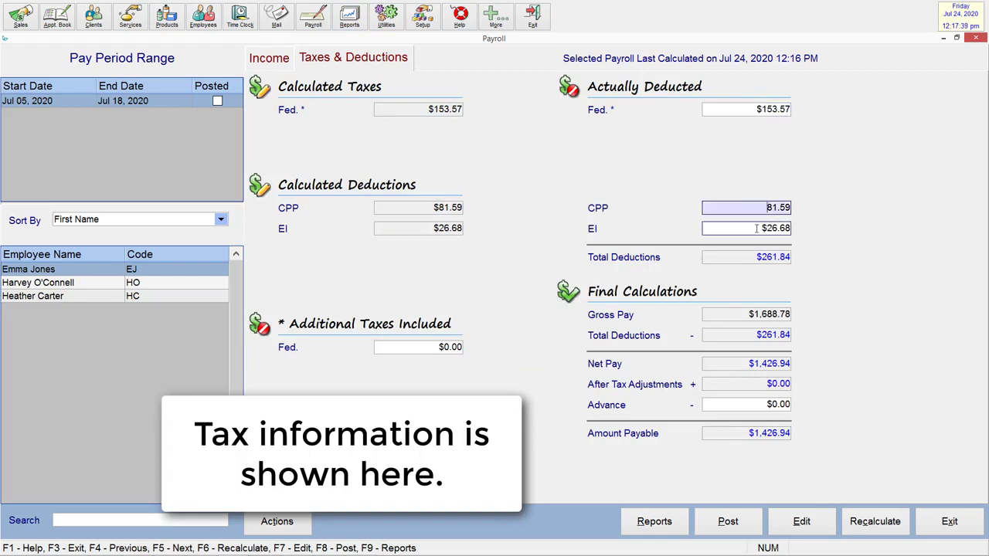
pyautogui.click(756, 228)
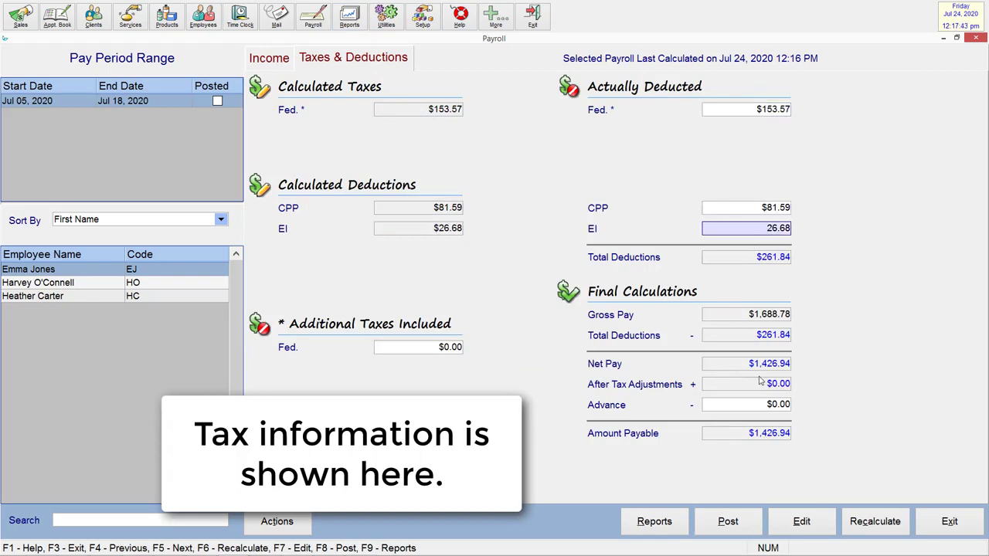
# Try changing the federal tax actually deducted to 123, undo it, and save the employee's deductions
pyautogui.click(815, 532)
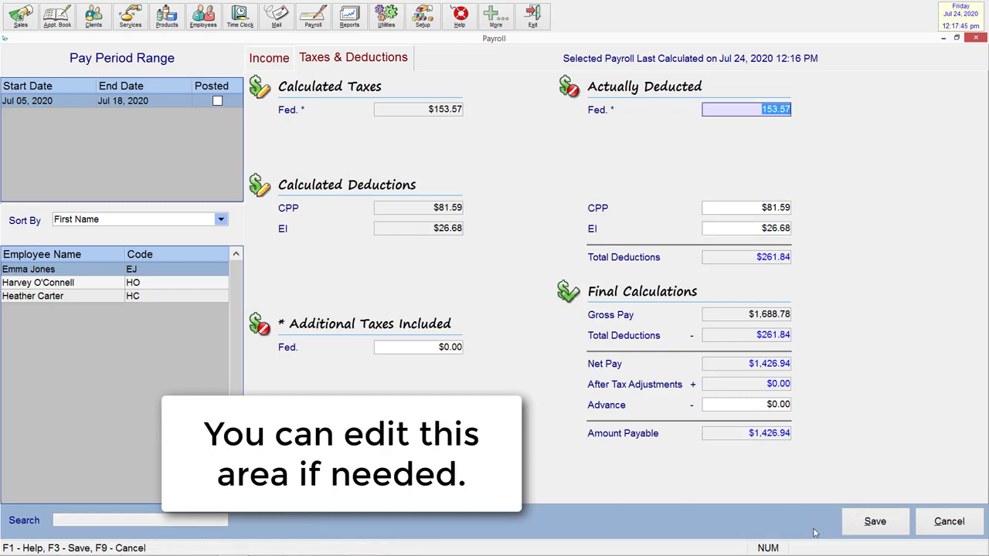
pyautogui.click(761, 110)
pyautogui.doubleClick(760, 111)
pyautogui.write('123')
pyautogui.hotkey('ctrl', 'z')
pyautogui.click(753, 209)
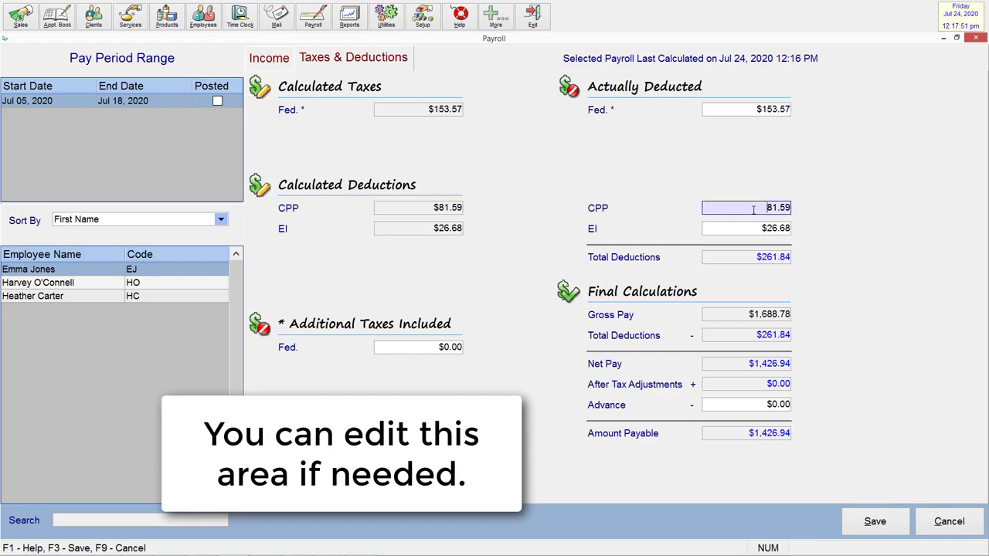
pyautogui.click(761, 225)
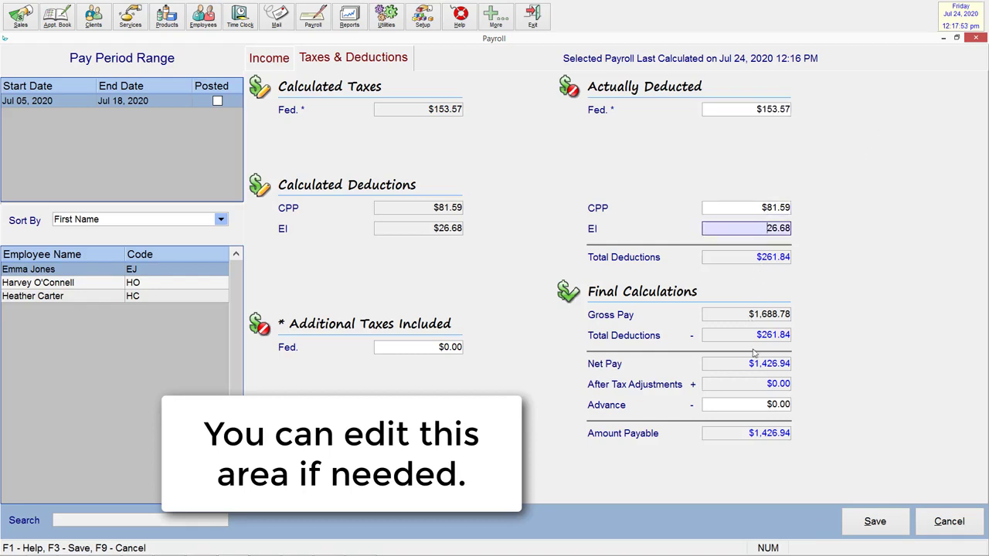
pyautogui.click(766, 406)
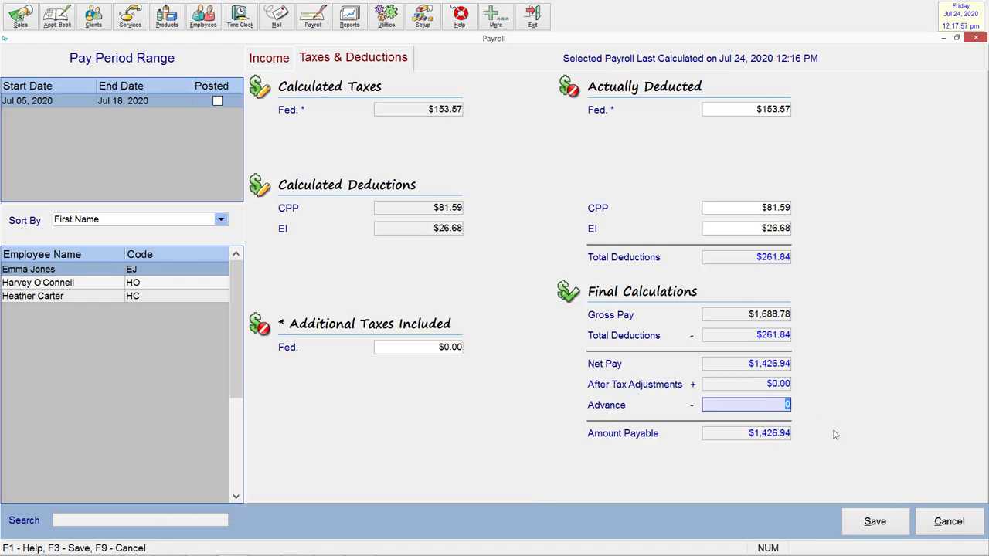
pyautogui.click(871, 521)
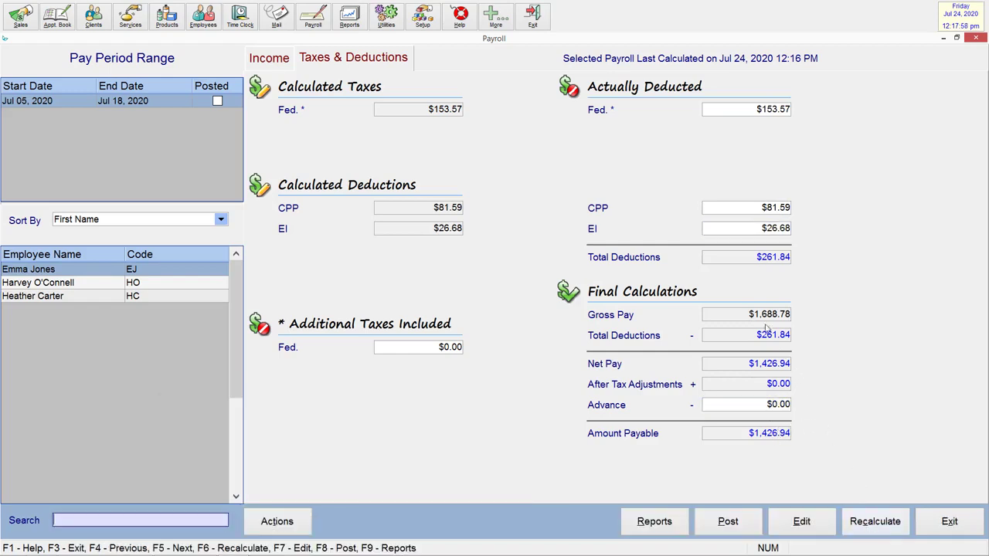
# Open the first employee's income details for editing
pyautogui.click(285, 57)
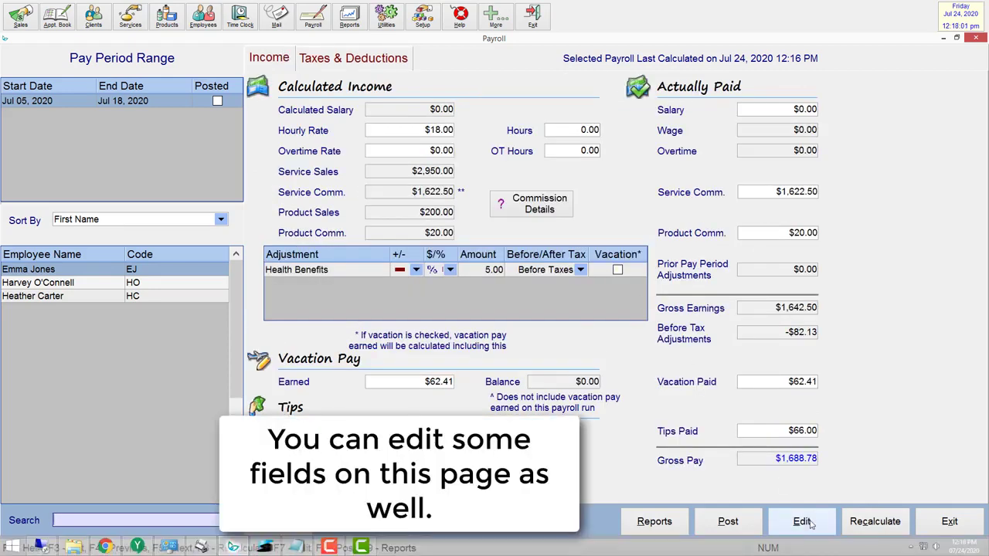
pyautogui.click(803, 521)
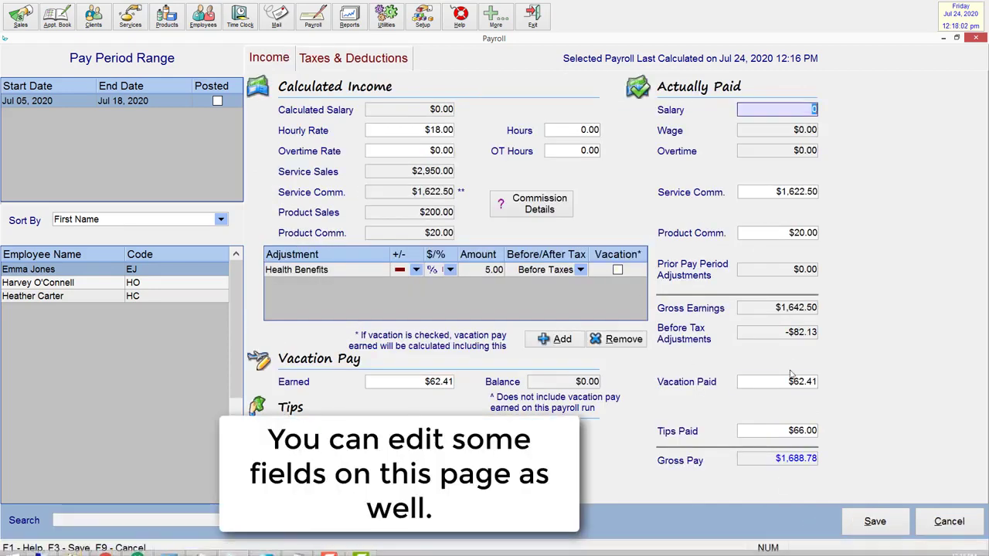
pyautogui.click(863, 516)
pyautogui.click(810, 524)
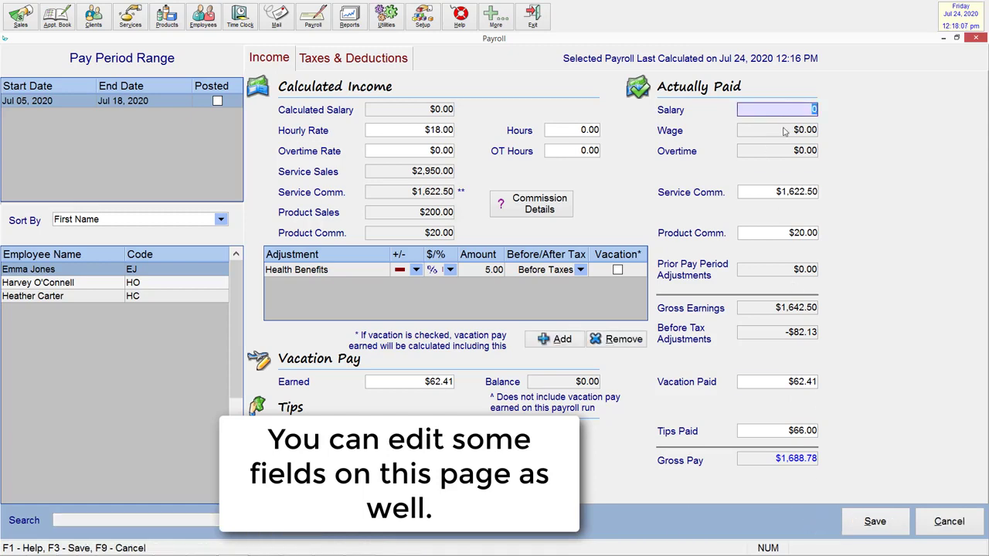
# Try changing the service commission actually paid to 123, and undo the change
pyautogui.click(777, 192)
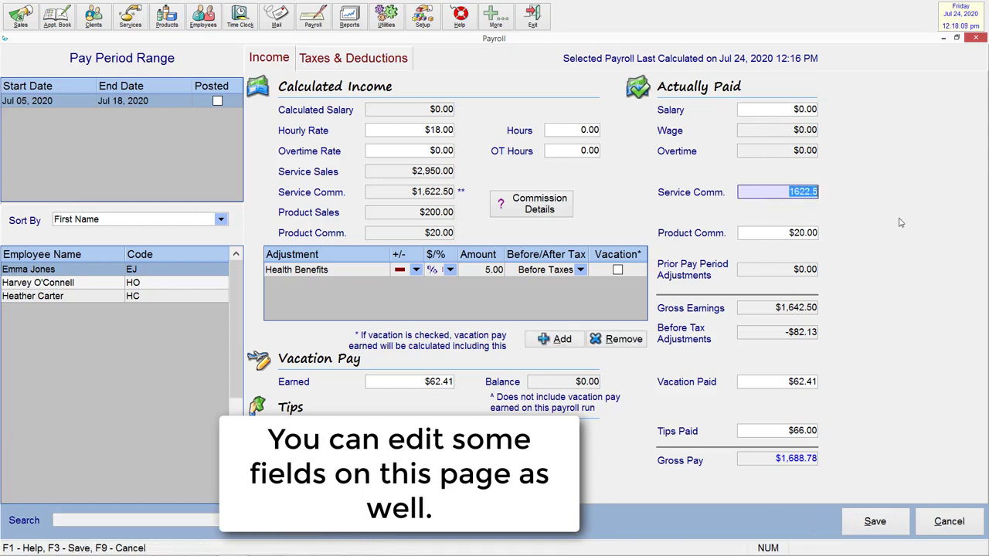
pyautogui.press('BackSpace')
pyautogui.write('123')
pyautogui.hotkey('ctrl', 'z')
# Add a before-tax Bonus adjustment of $500, leave it out of the vacation pay calculation, and save
pyautogui.click(347, 272)
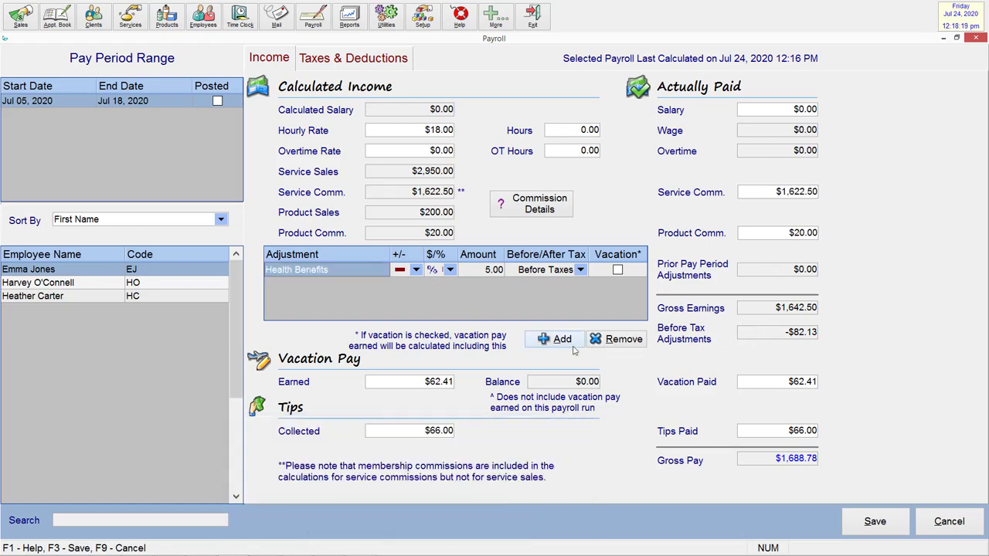
pyautogui.click(563, 342)
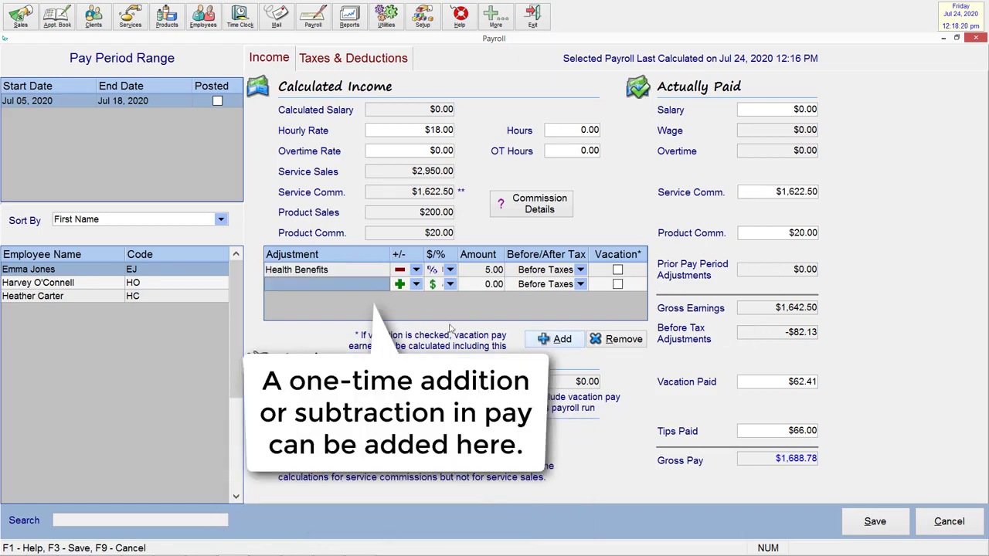
pyautogui.click(363, 285)
pyautogui.write('Bonus')
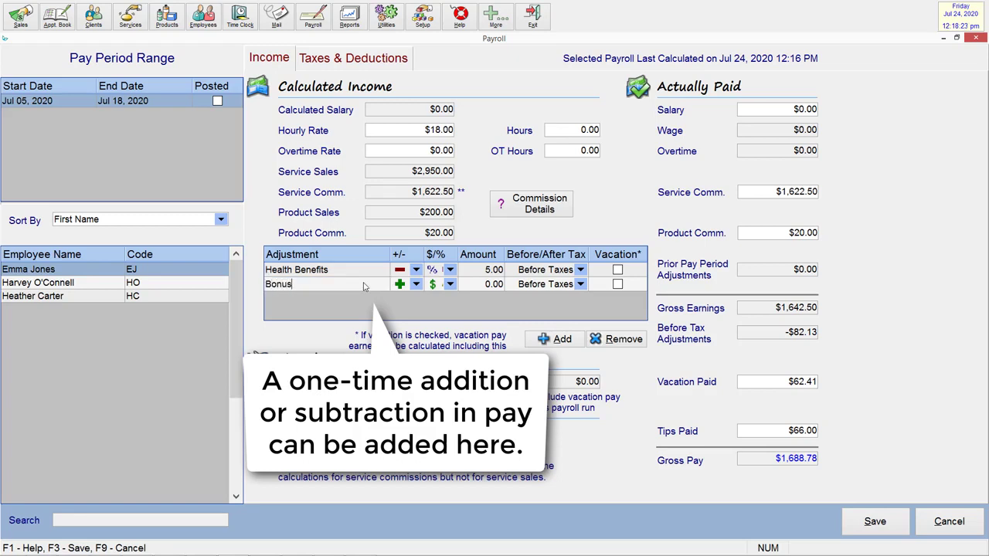
pyautogui.click(492, 284)
pyautogui.write('500')
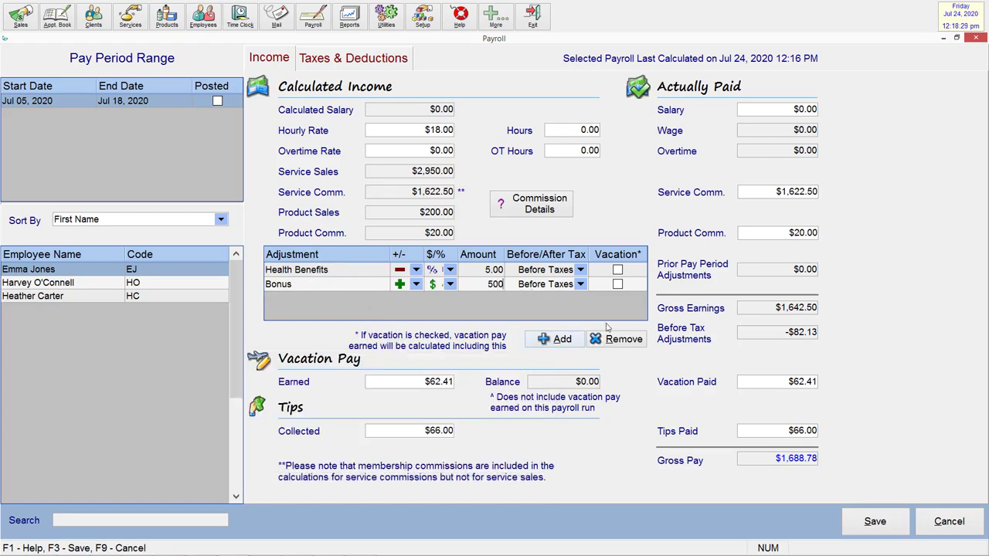
pyautogui.click(618, 285)
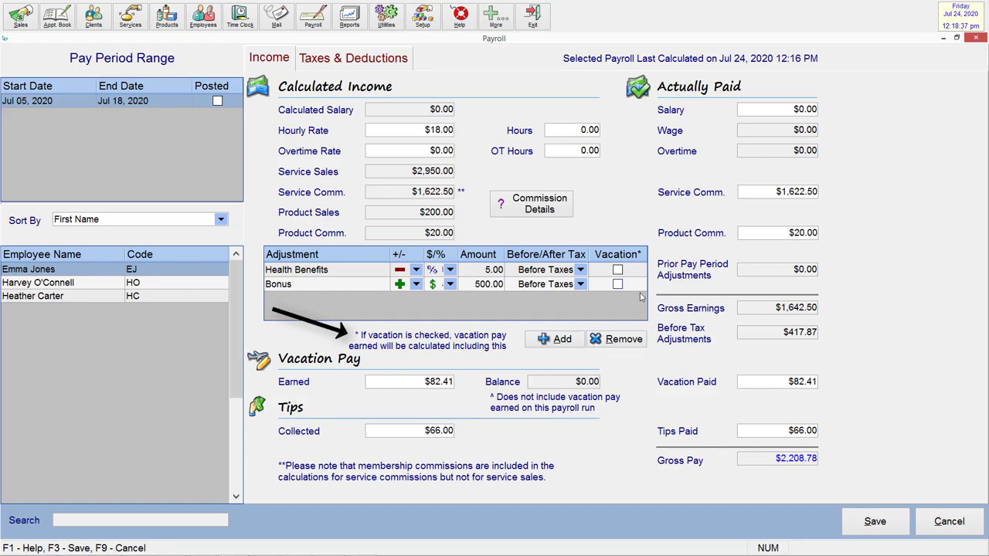
pyautogui.click(874, 522)
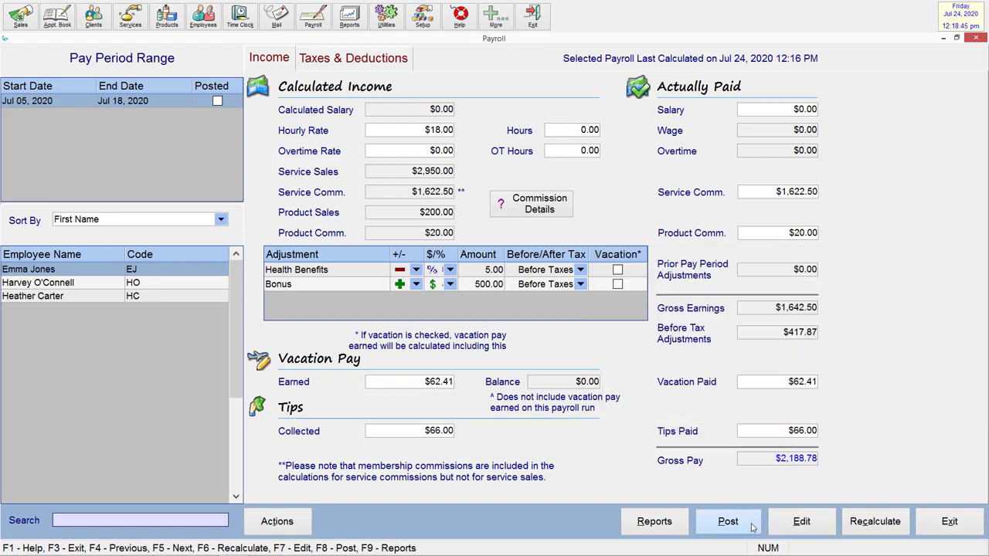
# Open the reports for this payroll run
pyautogui.click(678, 523)
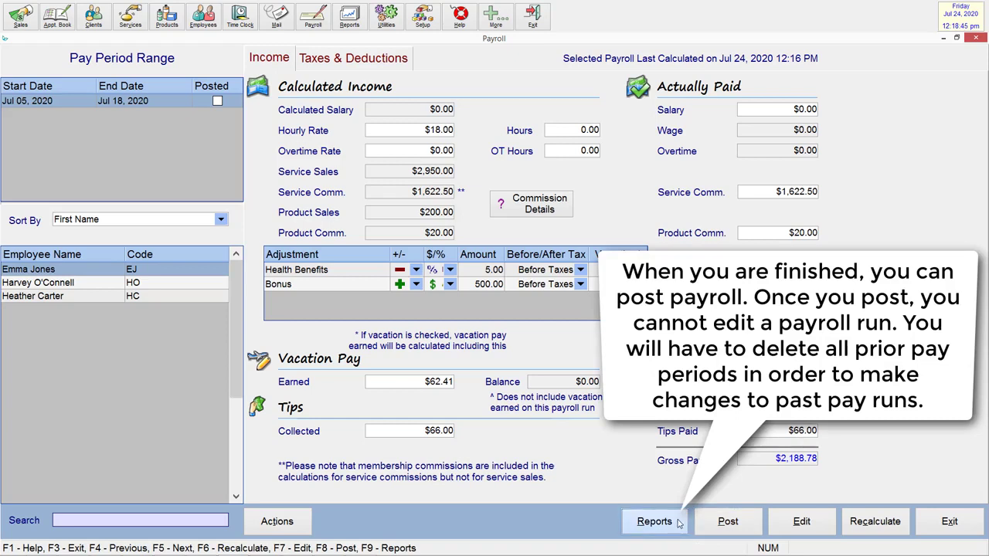